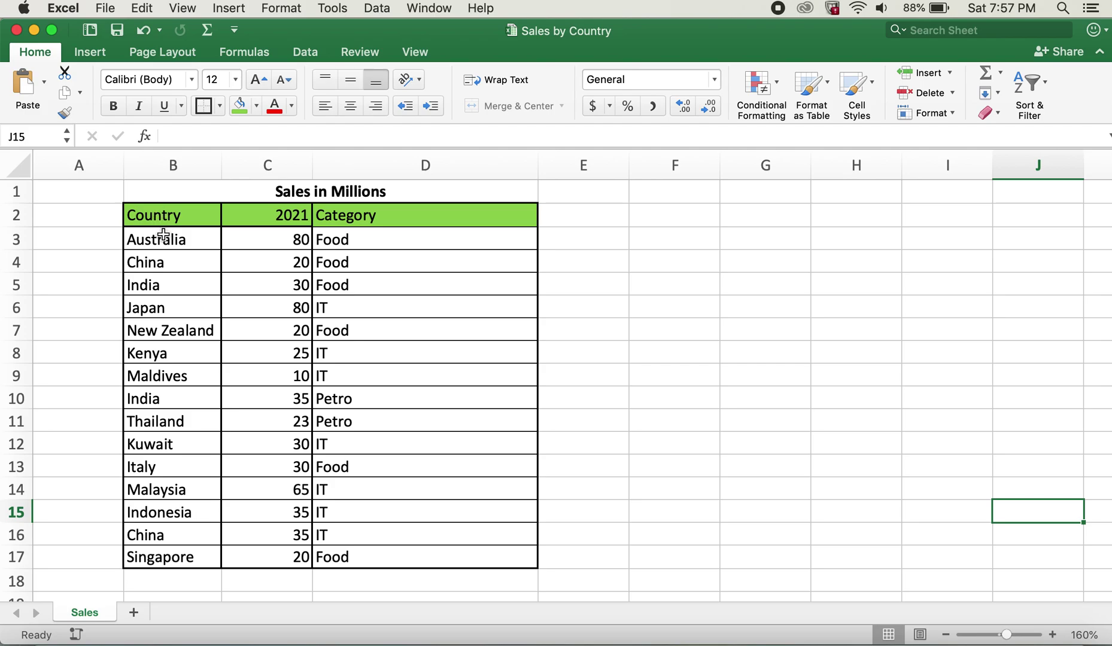
# Select the Country names, the 2021 sales figures and the Category entries to review the table.
pyautogui.moveTo(159, 237); pyautogui.dragTo(173, 558)
pyautogui.moveTo(290, 248); pyautogui.dragTo(287, 540)
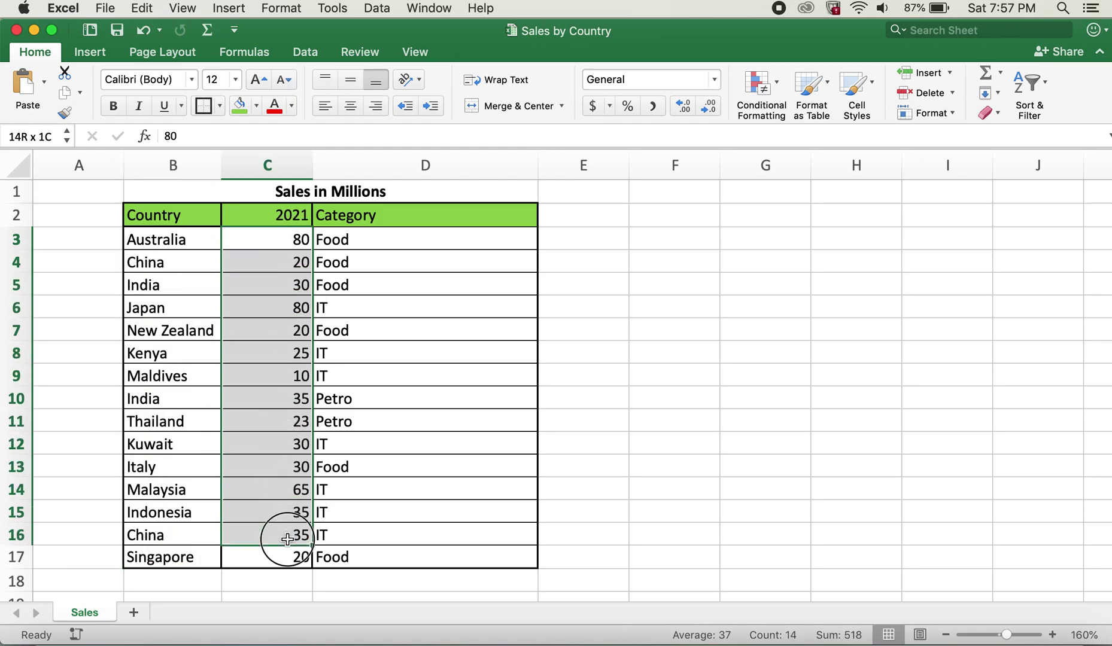
pyautogui.click(387, 422)
pyautogui.moveTo(360, 243); pyautogui.dragTo(355, 556)
# Inspect the IT category entries for Kuwait, Japan, Kenya and Maldives, ending on empty cell F7.
pyautogui.click(377, 451)
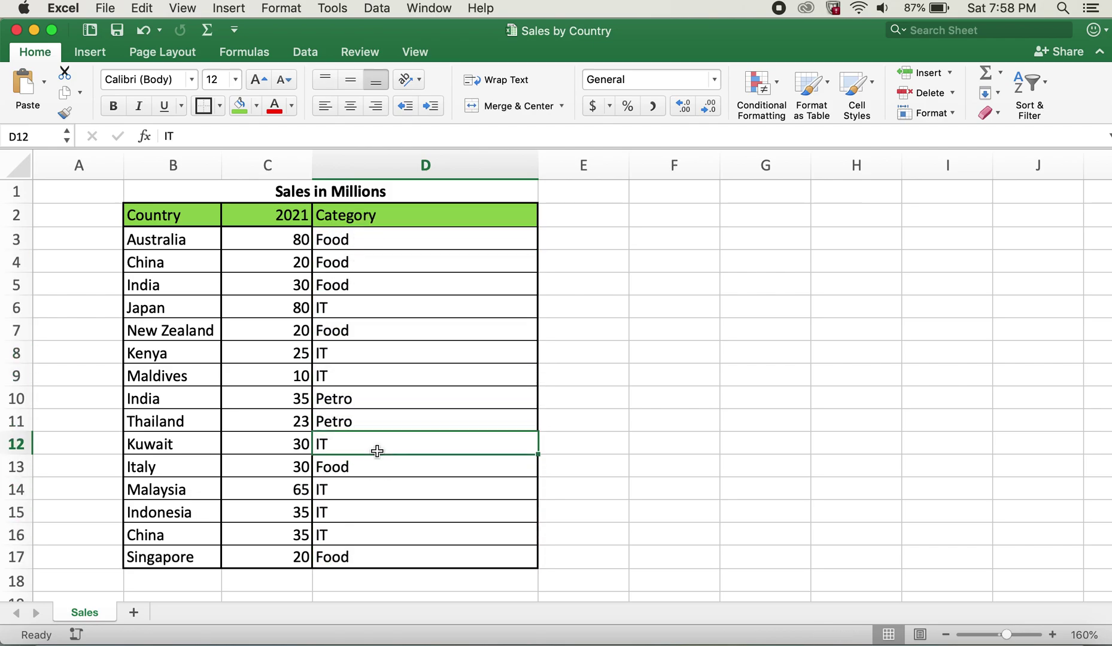
pyautogui.click(343, 309)
pyautogui.moveTo(345, 355); pyautogui.dragTo(348, 368)
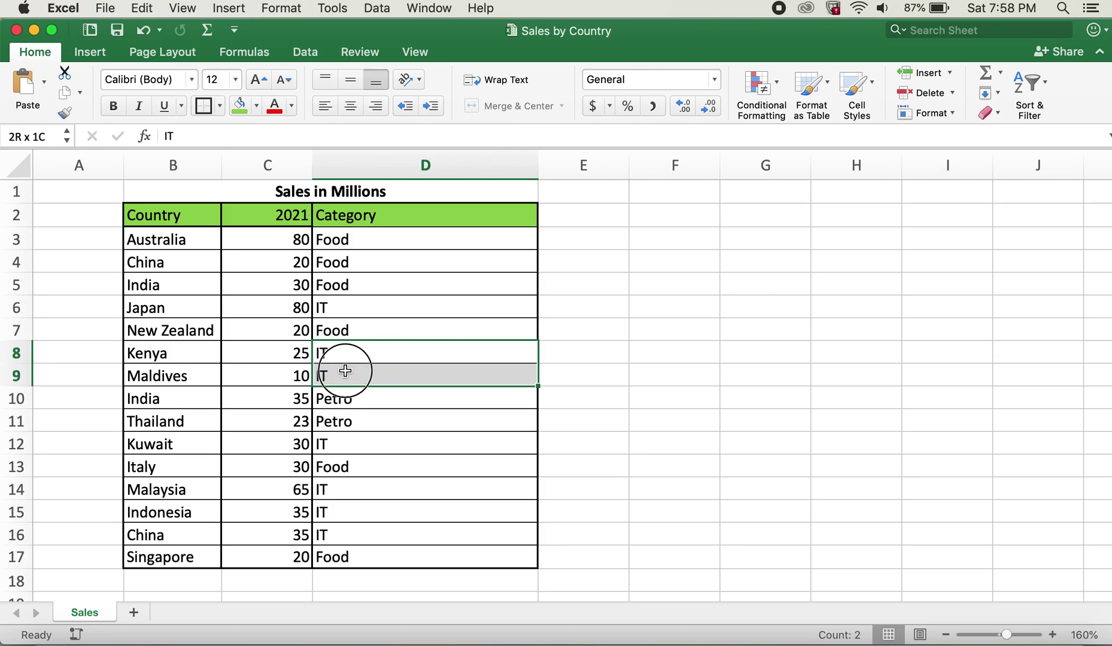
pyautogui.click(351, 307)
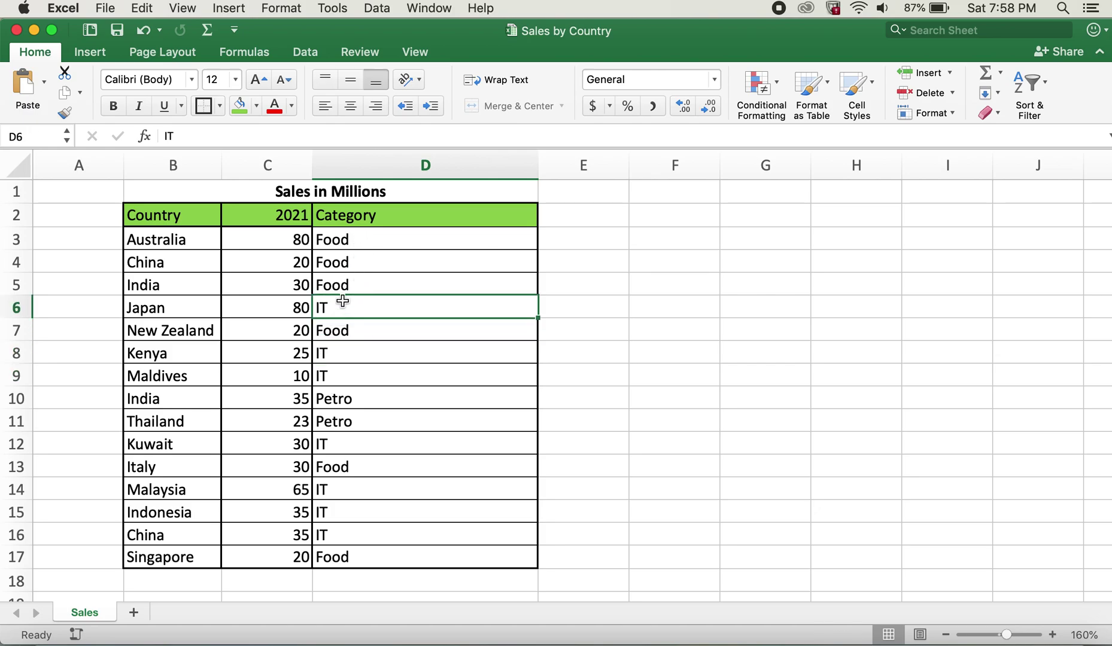
pyautogui.click(338, 422)
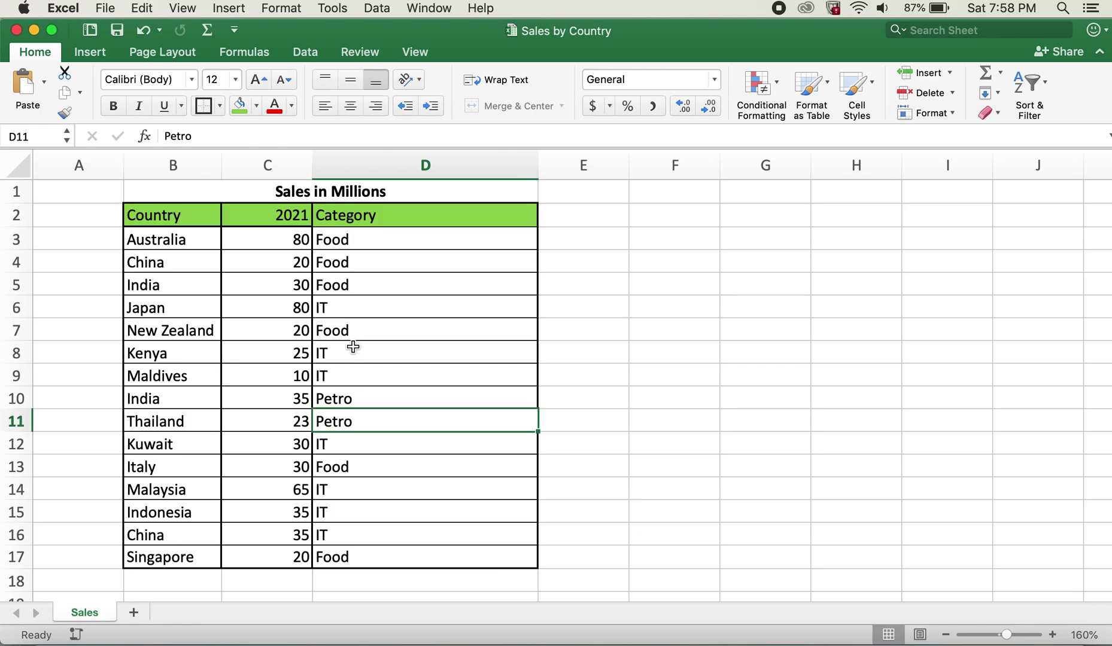
pyautogui.click(374, 309)
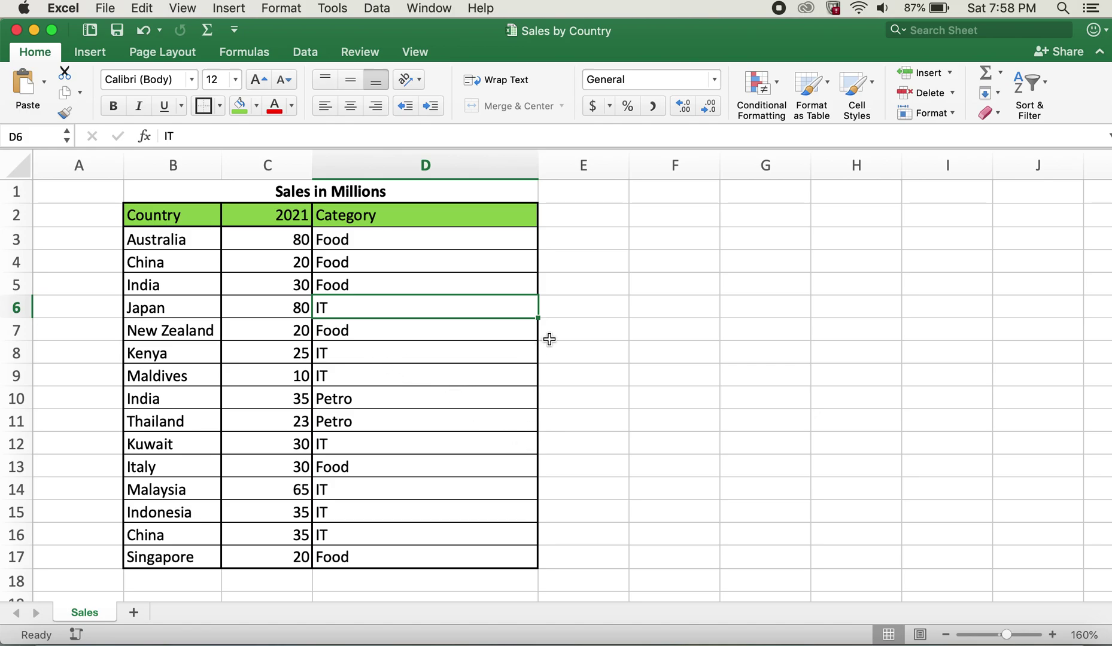
pyautogui.click(586, 338)
pyautogui.click(661, 323)
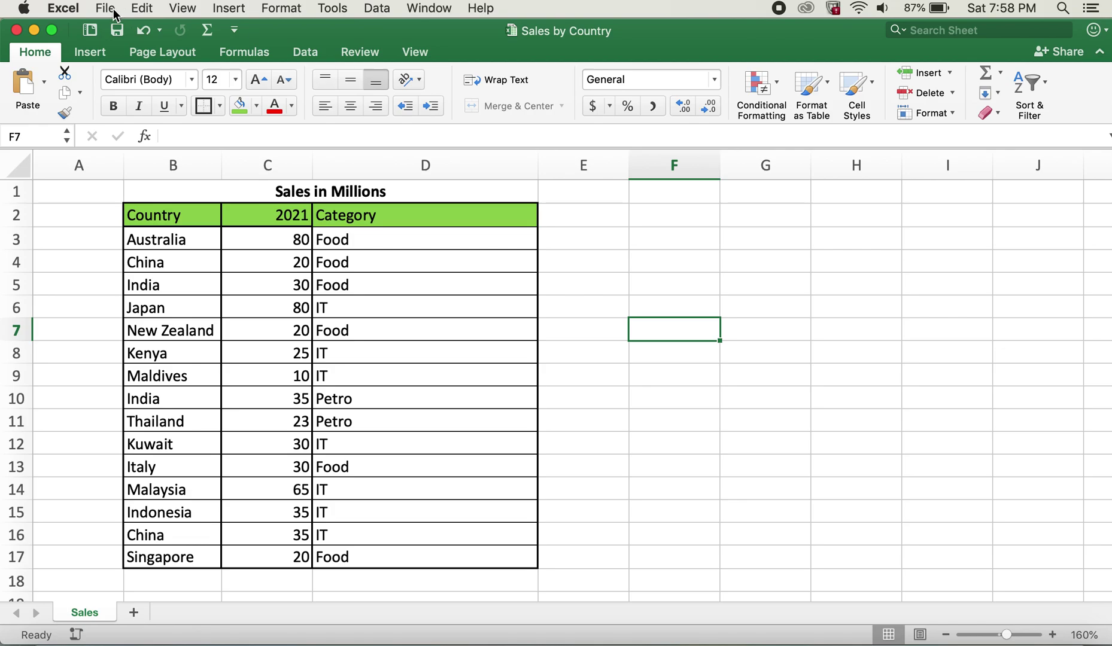
# Find 'IT' and Replace All with 'Information Technology', without Match case.
pyautogui.click(142, 8)
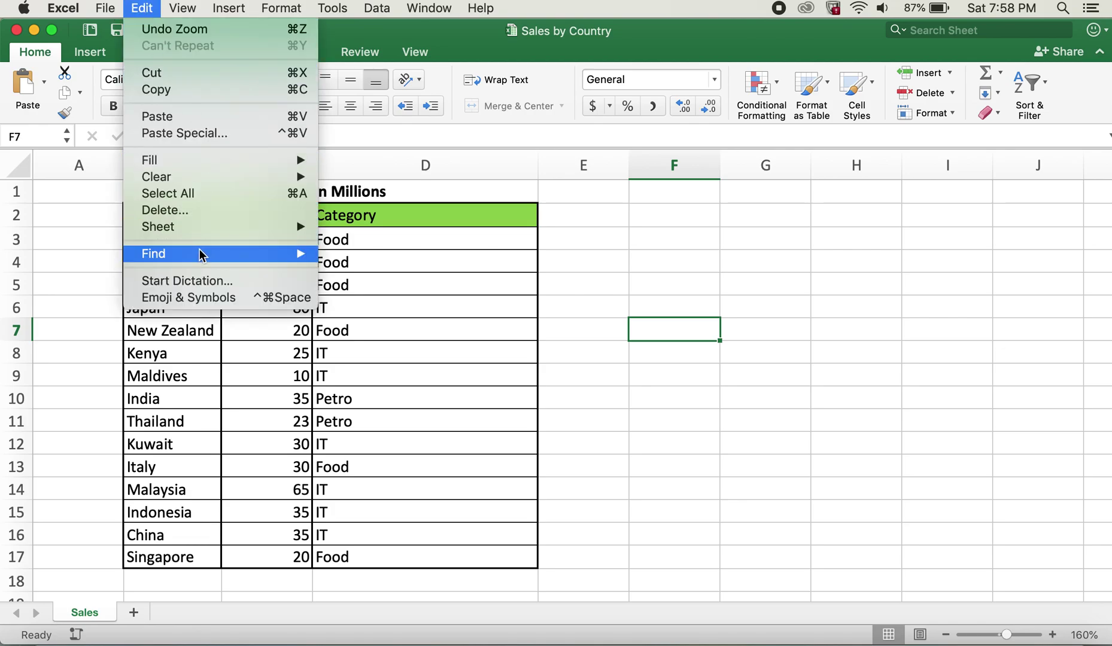
pyautogui.moveTo(198, 256)
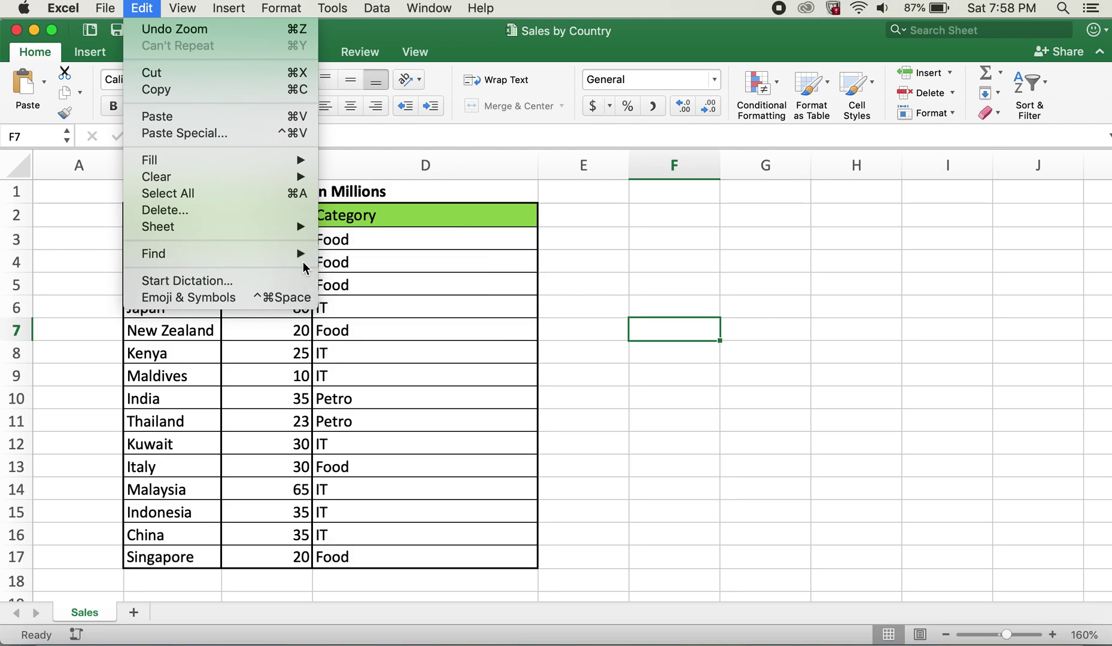
pyautogui.moveTo(302, 256)
pyautogui.click(351, 256)
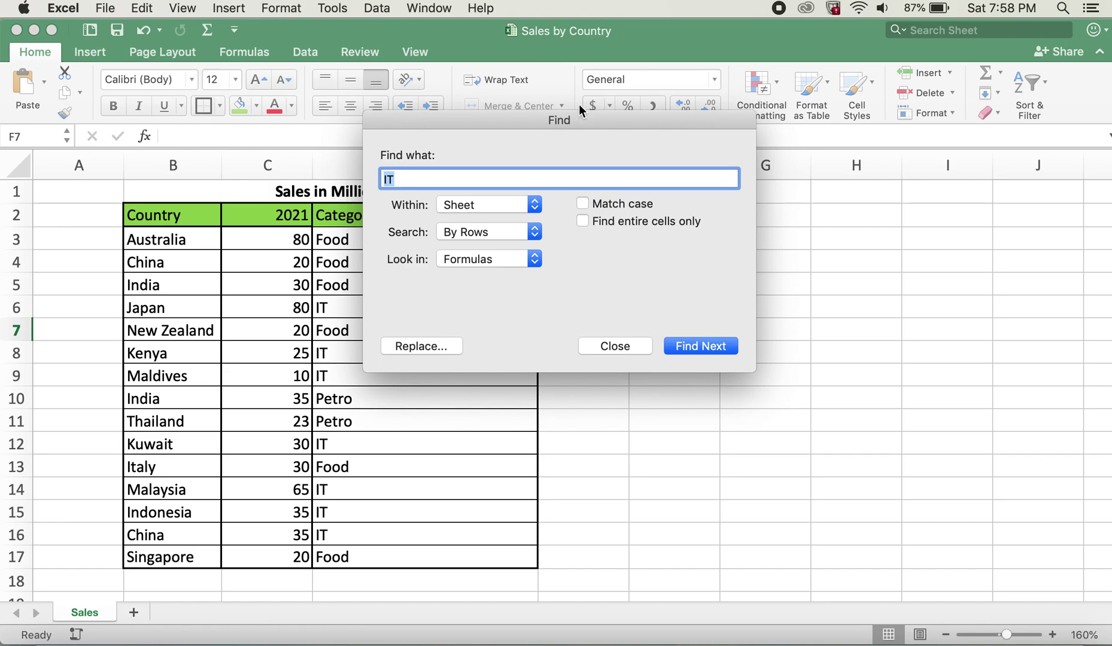
pyautogui.write('IT')
pyautogui.moveTo(496, 127); pyautogui.dragTo(569, 178)
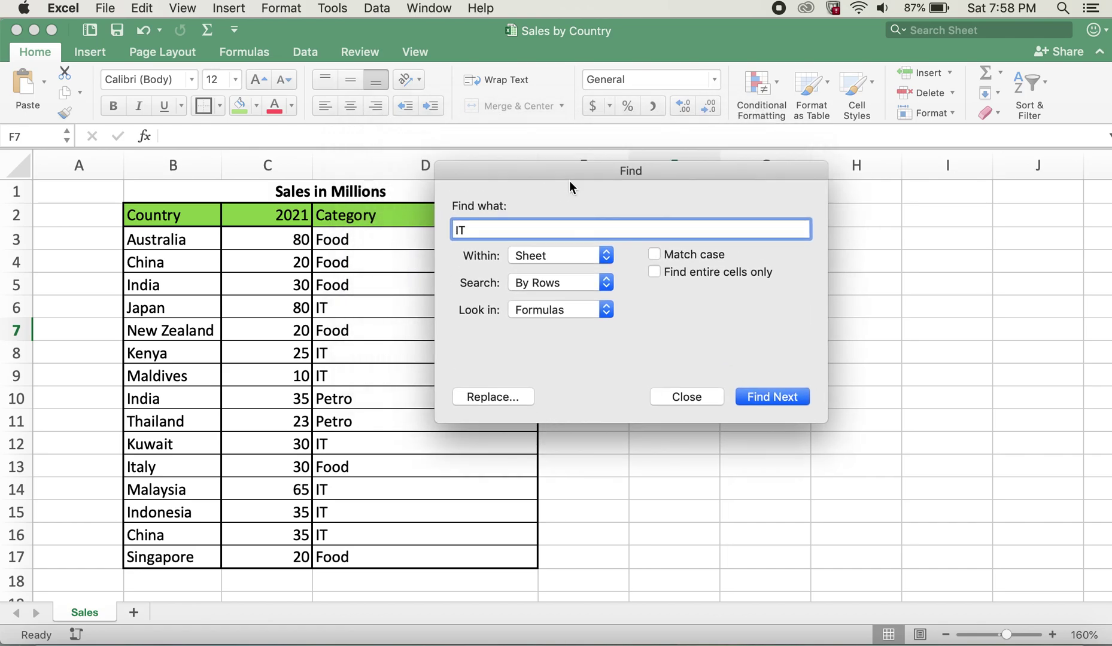
pyautogui.click(488, 395)
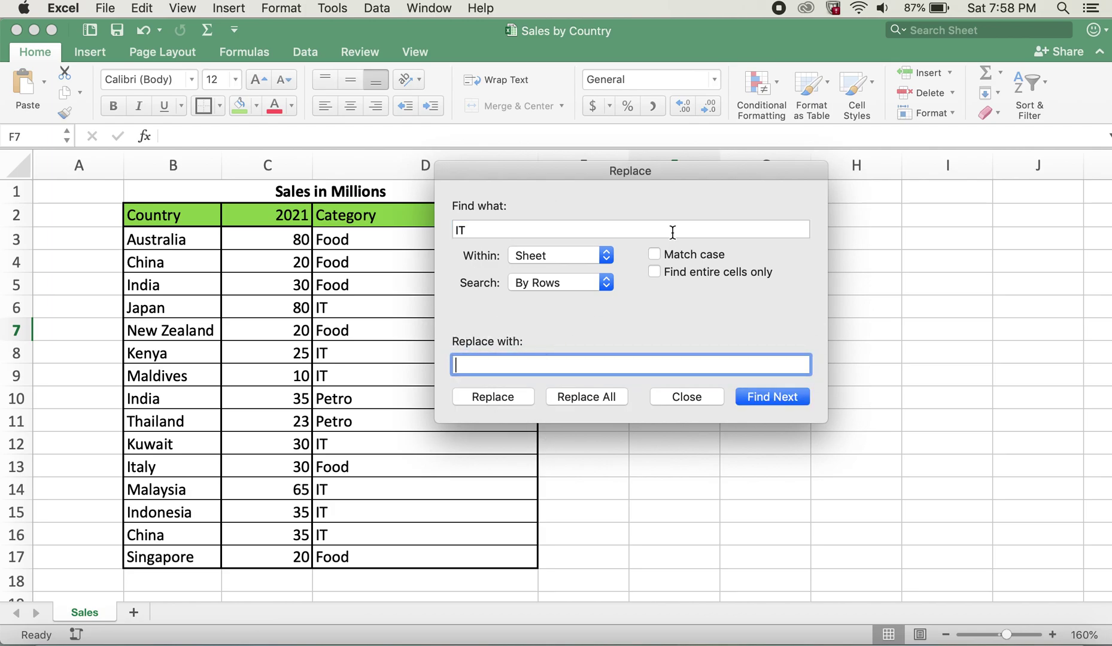
pyautogui.write('Information Technology')
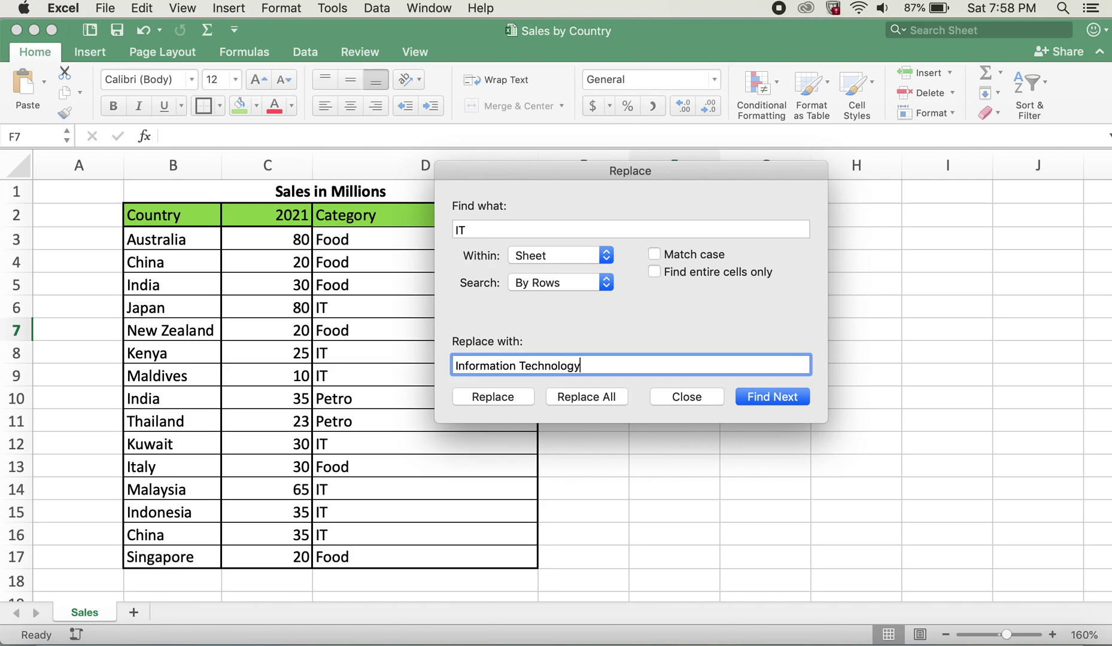
pyautogui.click(592, 397)
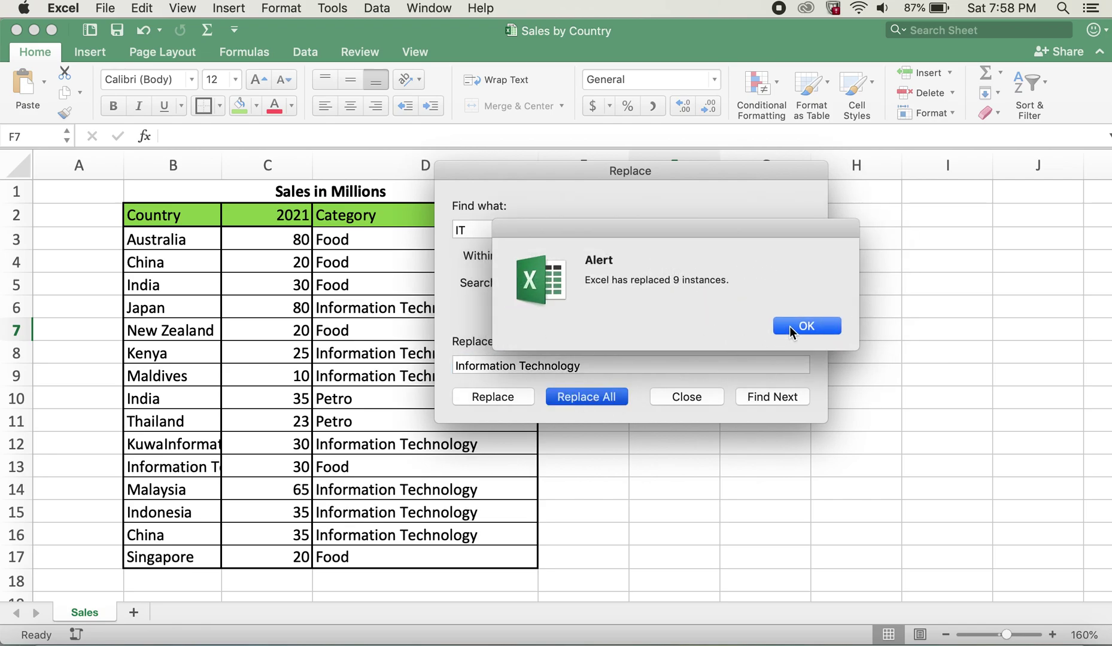
# Dismiss the replacement message and review the replaced Category entries in D6 through D16.
pyautogui.click(789, 328)
pyautogui.click(666, 392)
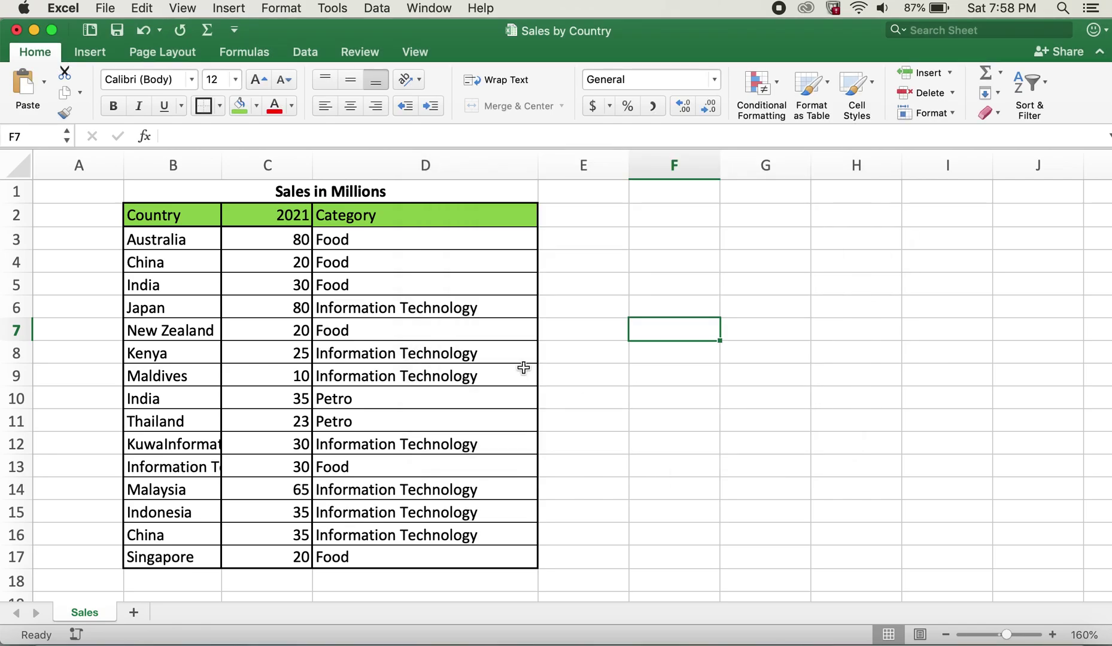
pyautogui.click(406, 307)
pyautogui.click(390, 358)
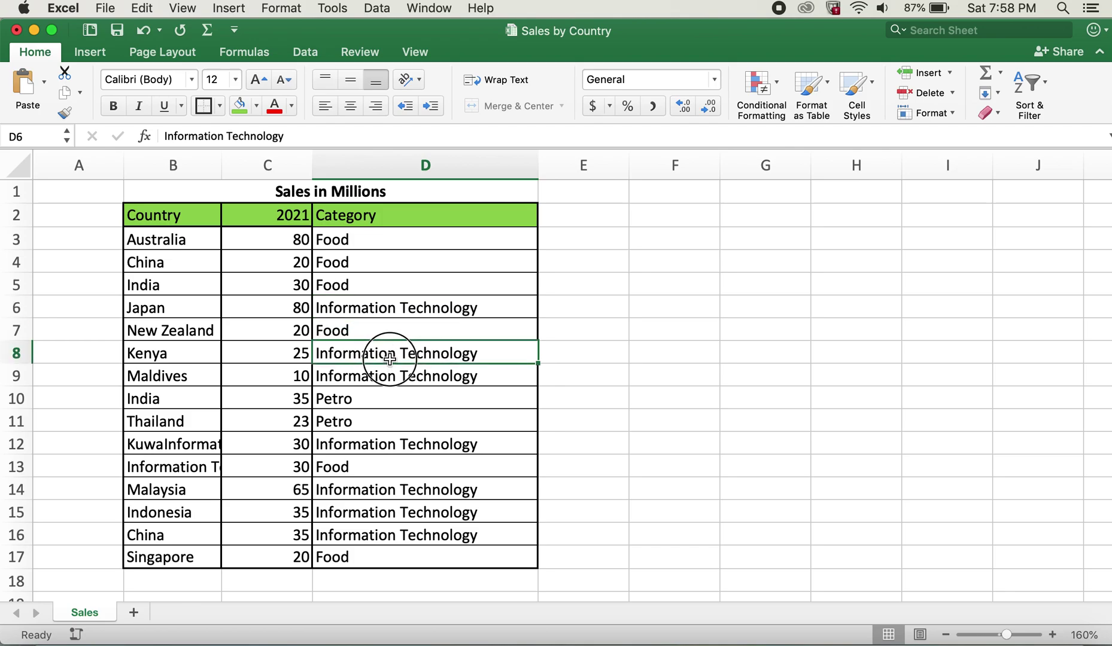
pyautogui.moveTo(389, 358); pyautogui.dragTo(374, 376)
pyautogui.click(377, 446)
pyautogui.click(377, 491)
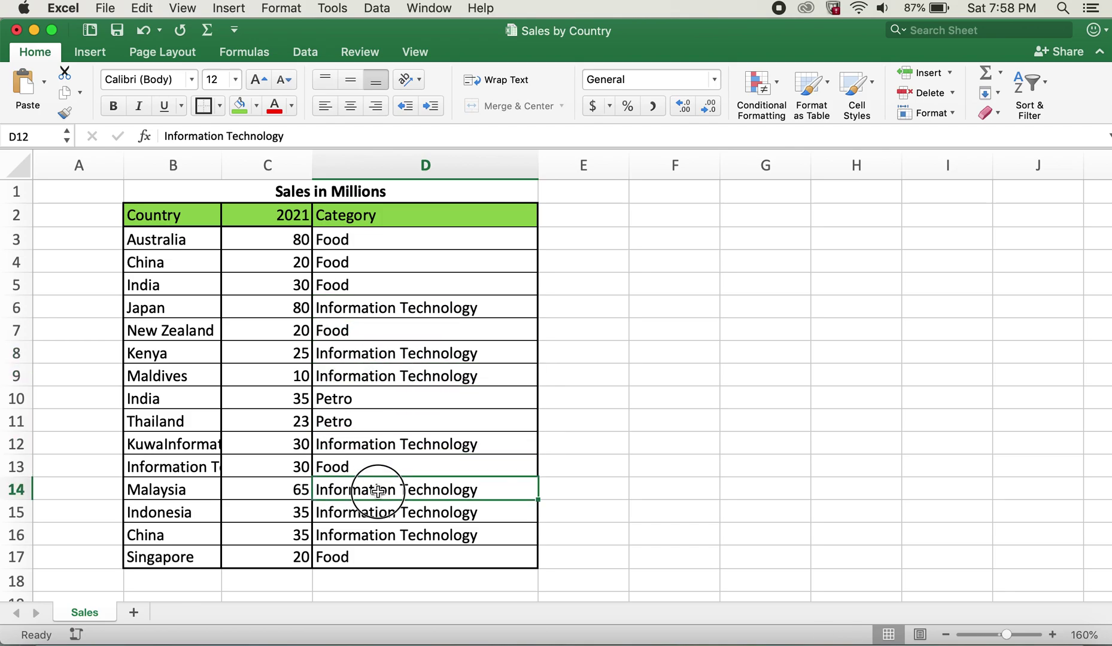
pyautogui.moveTo(377, 491); pyautogui.dragTo(374, 534)
pyautogui.click(386, 323)
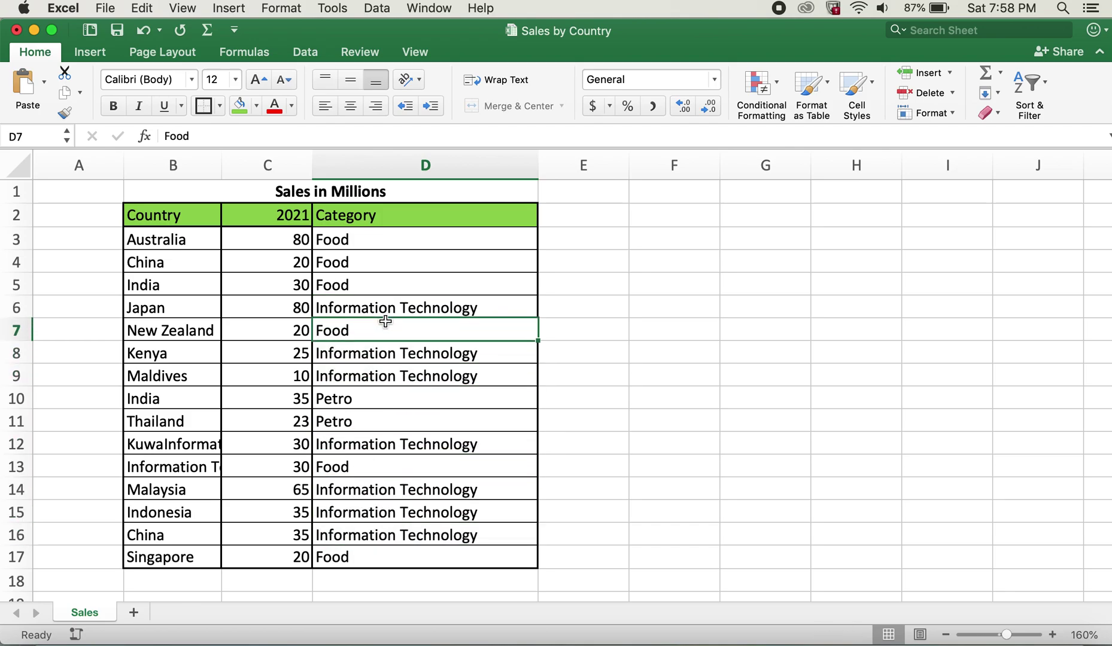
# AutoFit column B and inspect the garbled Kuwait and Italy names in B12 and B13.
pyautogui.doubleClick(222, 167)
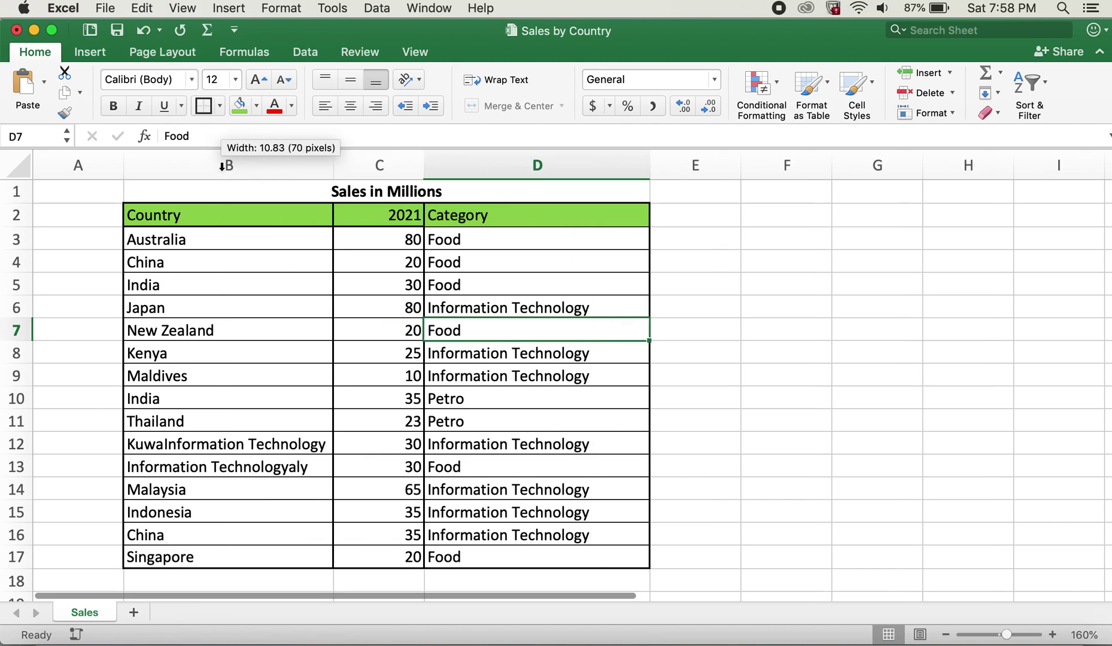
pyautogui.click(165, 448)
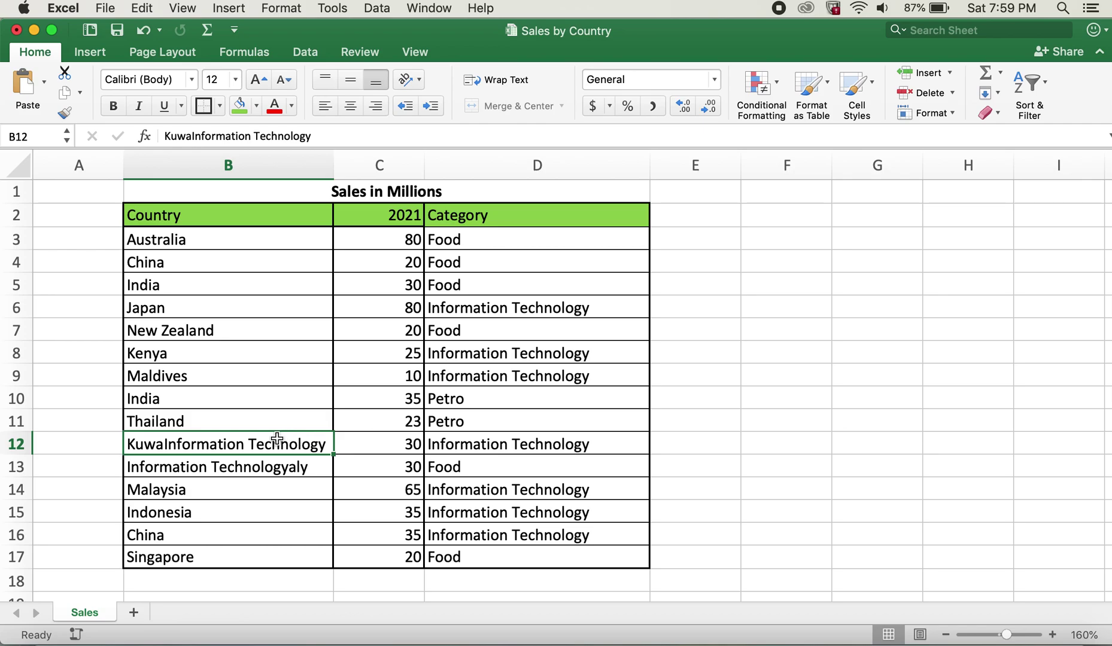
pyautogui.click(157, 471)
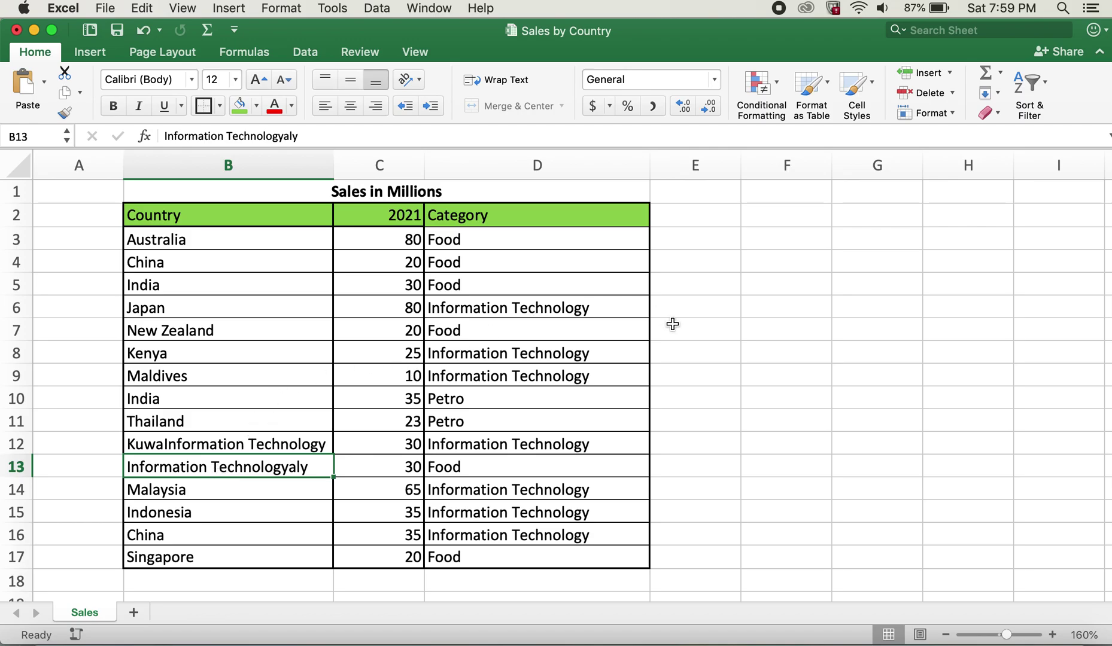
# Undo the faulty replacement so Kuwait, Italy and IT return, then select empty cell F4.
pyautogui.press('super+z')
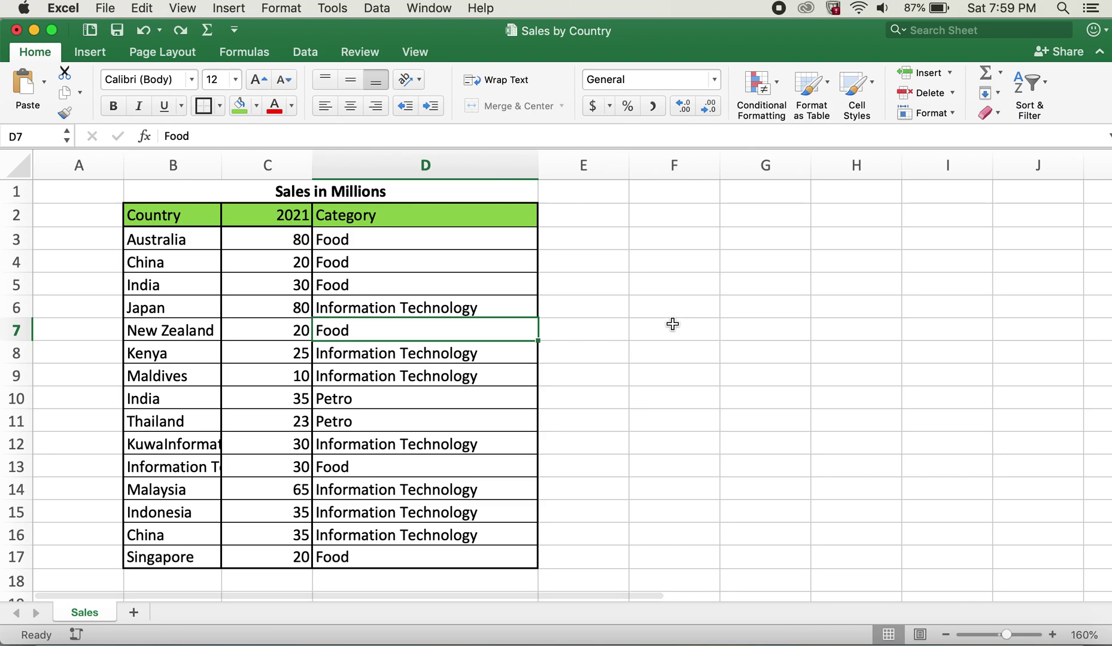
pyautogui.click(673, 323)
pyautogui.click(669, 265)
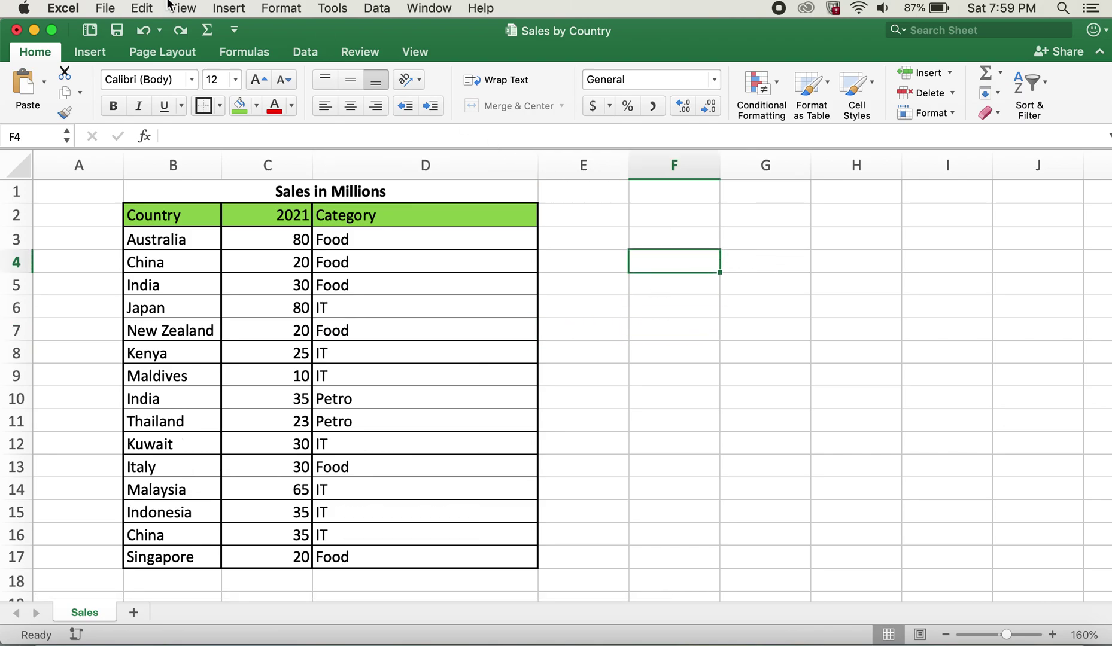
# Set up a Find for 'IT' with Match case, keeping the dialog clear of the table.
pyautogui.click(147, 12)
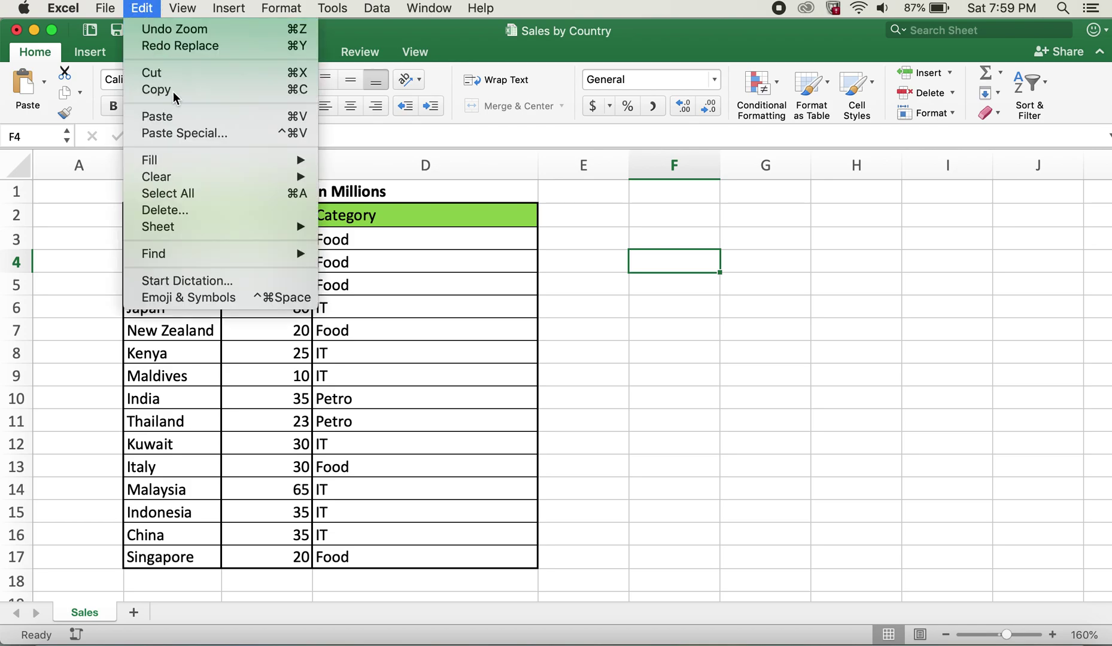
pyautogui.moveTo(204, 238)
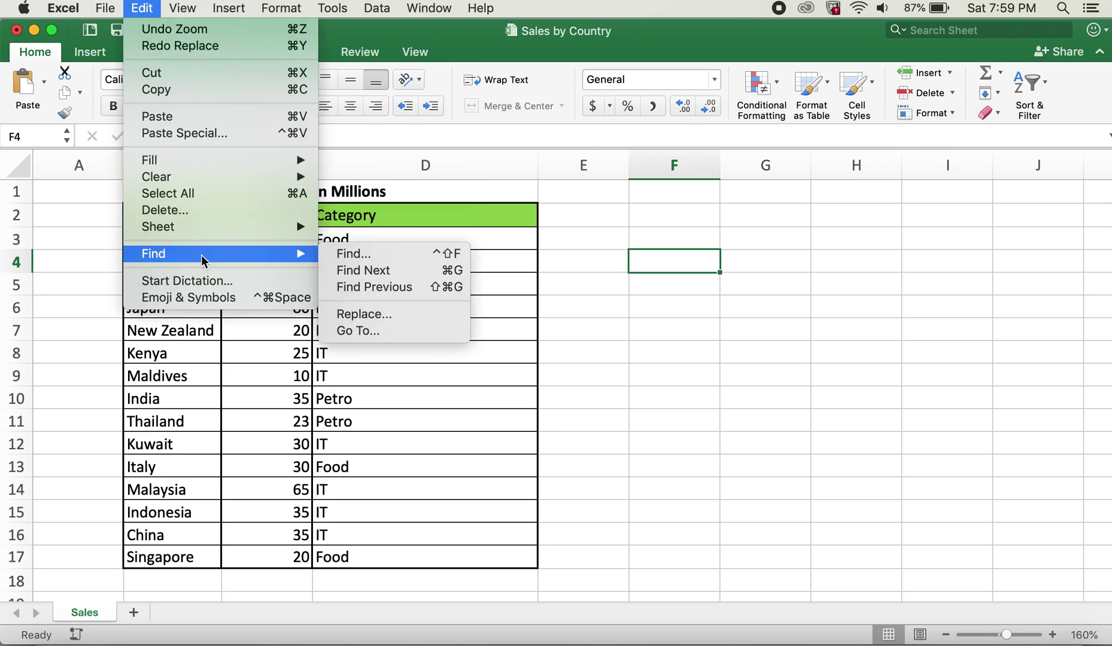
pyautogui.click(371, 267)
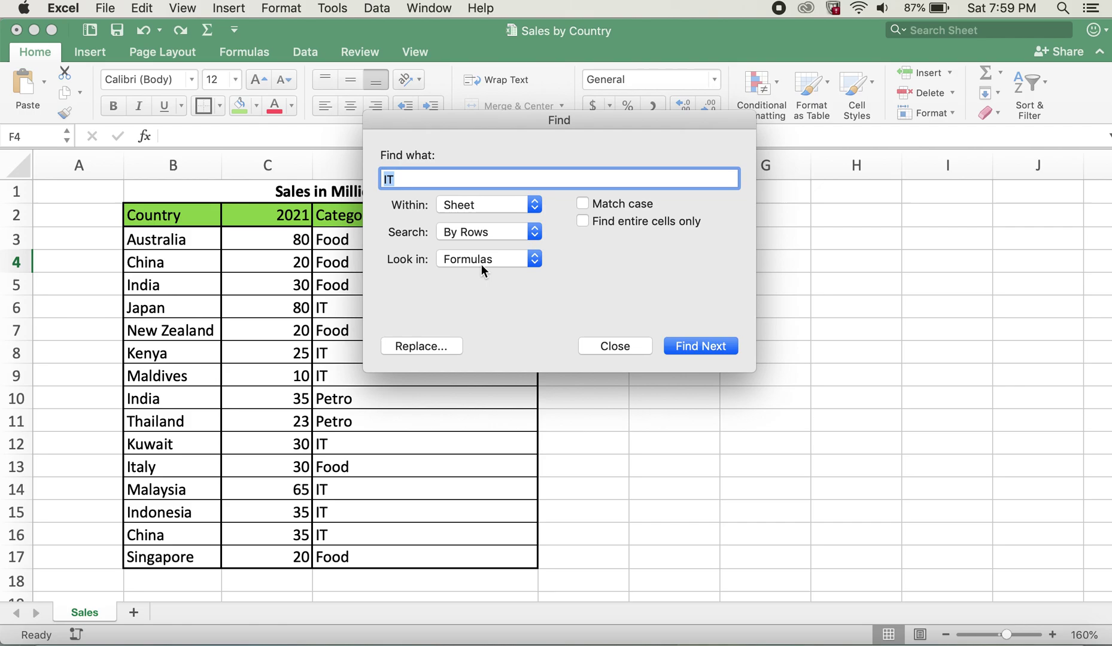
pyautogui.moveTo(460, 133); pyautogui.dragTo(508, 169)
pyautogui.click(450, 212)
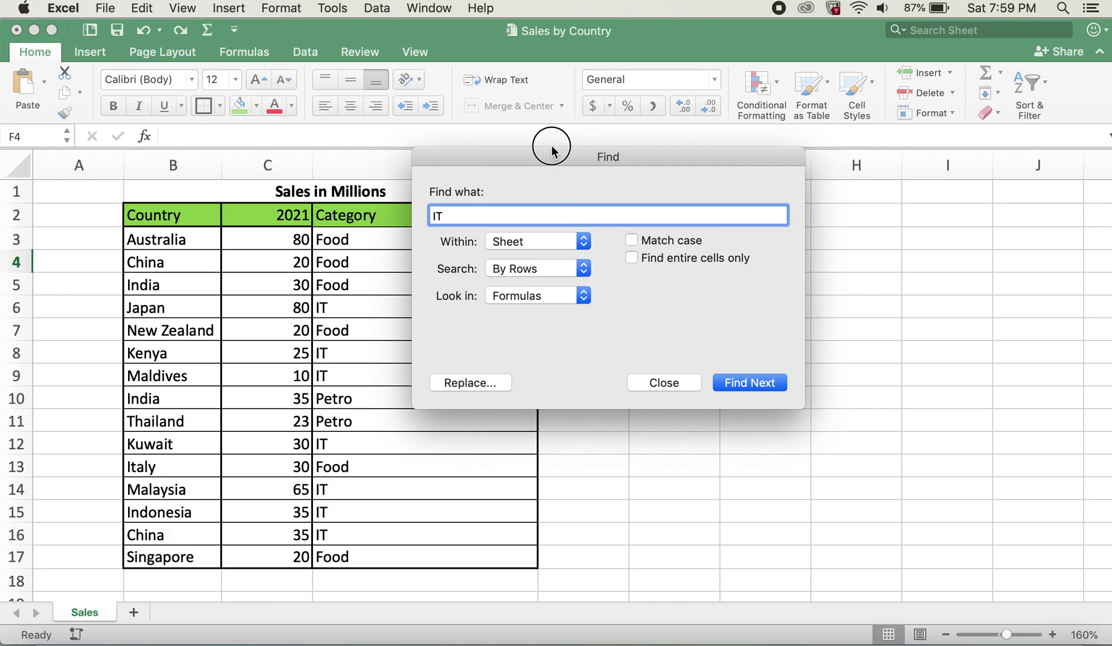
pyautogui.moveTo(556, 158); pyautogui.dragTo(602, 170)
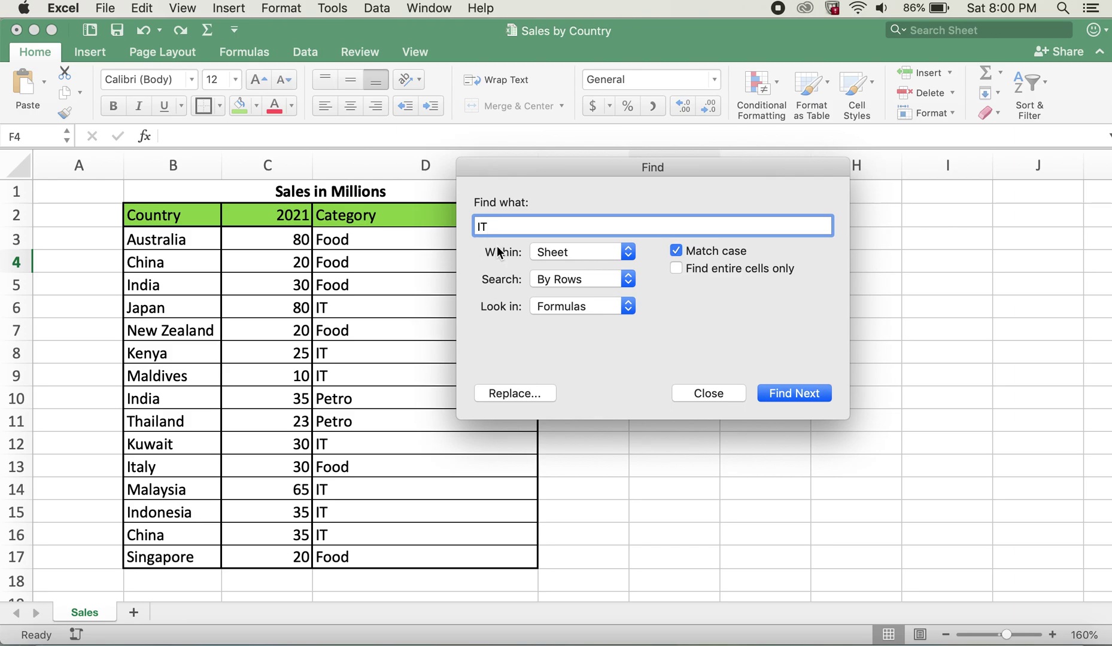
# Replace All case-matched 'IT' with 'Information Technology' (7 replacements), then close the dialog.
pyautogui.moveTo(499, 226); pyautogui.dragTo(463, 222)
pyautogui.click(530, 394)
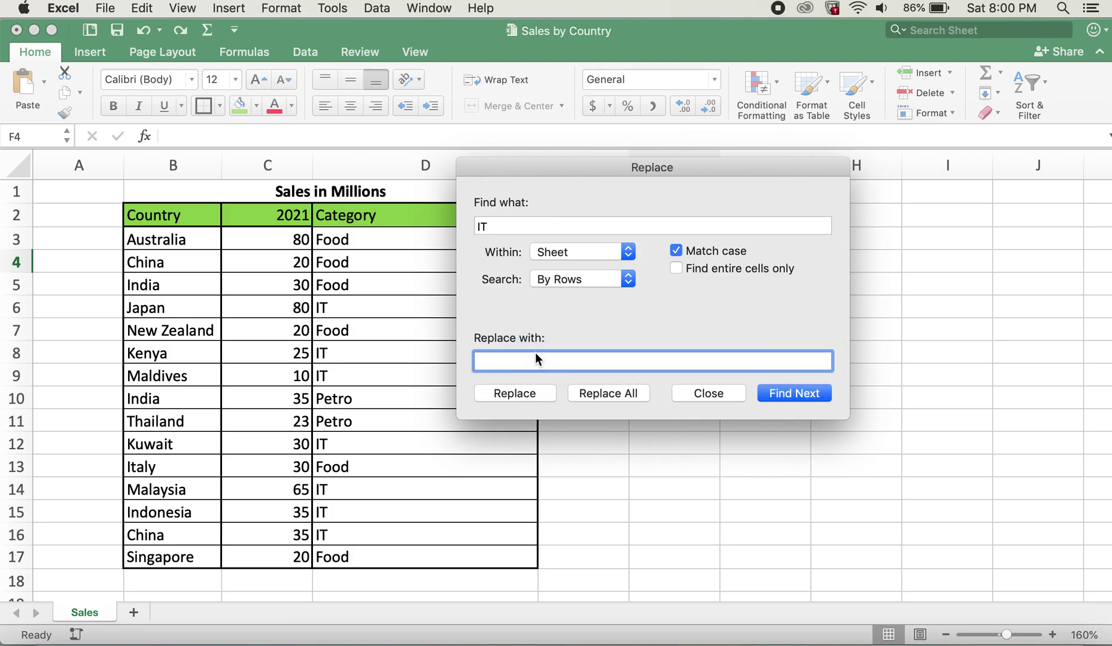
pyautogui.write('Information Technology')
pyautogui.click(598, 394)
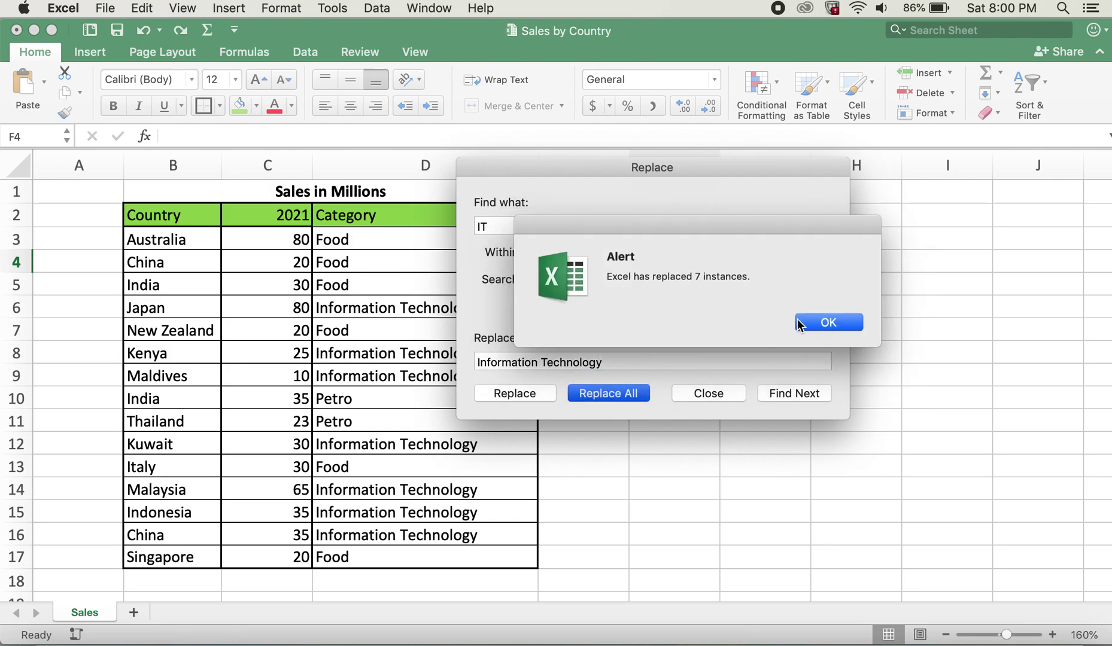
pyautogui.click(799, 323)
pyautogui.click(719, 391)
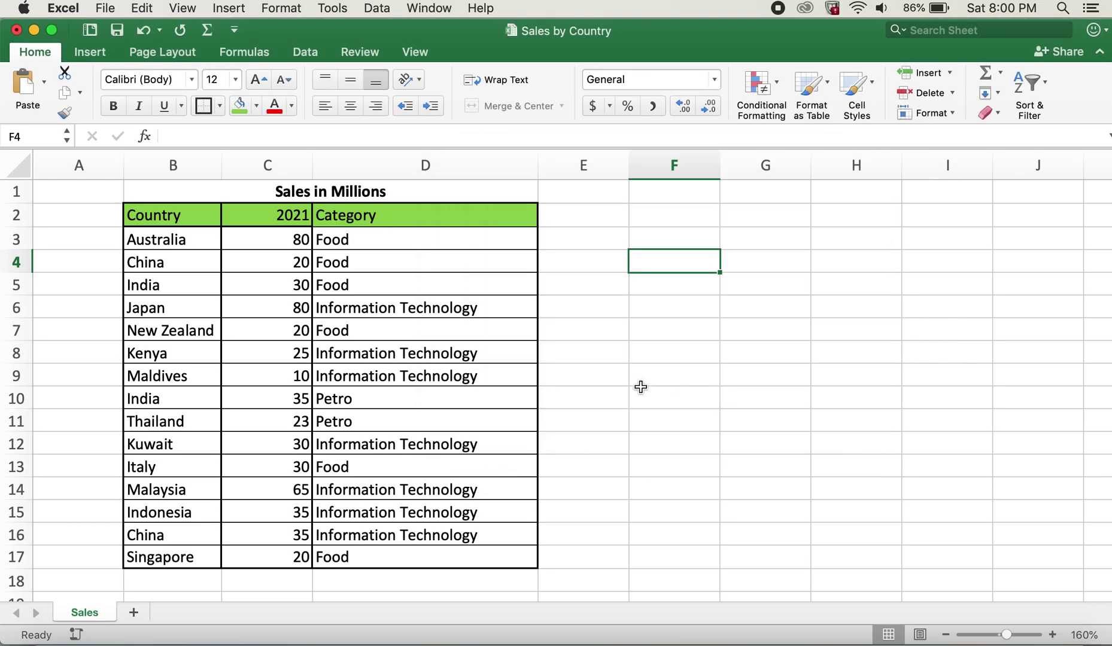
pyautogui.click(413, 308)
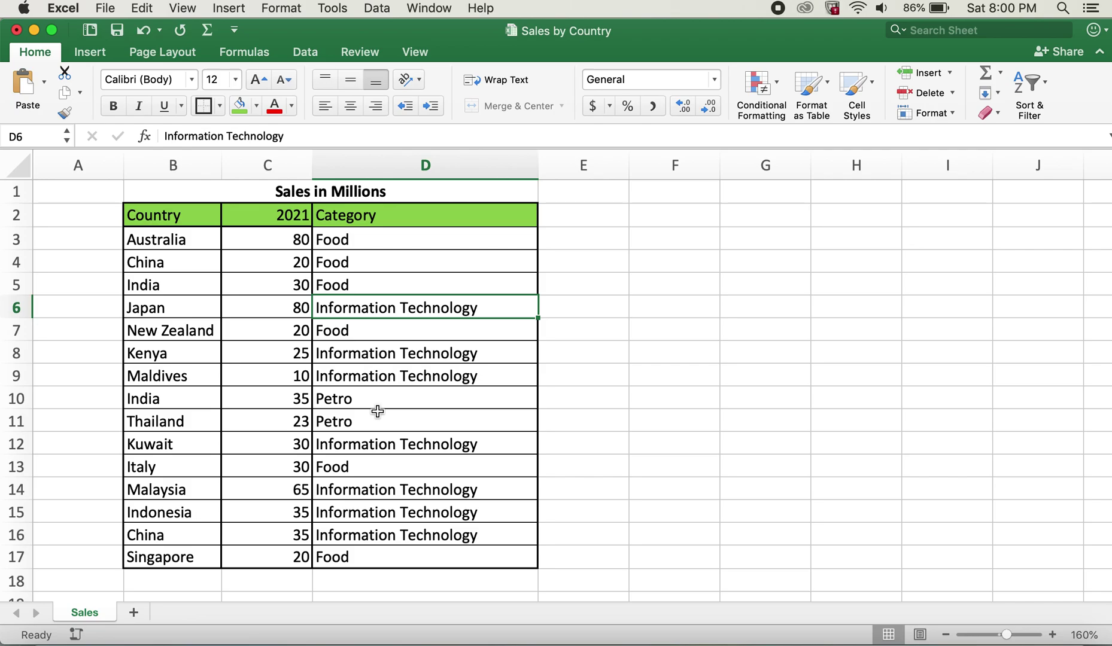
pyautogui.click(173, 445)
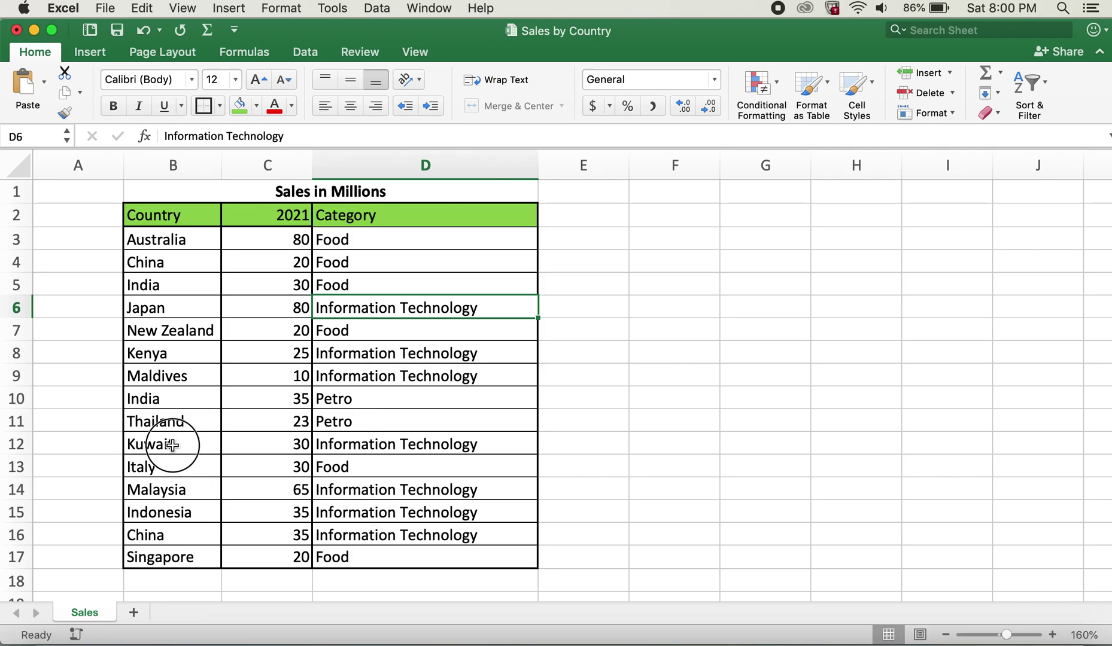
pyautogui.click(165, 466)
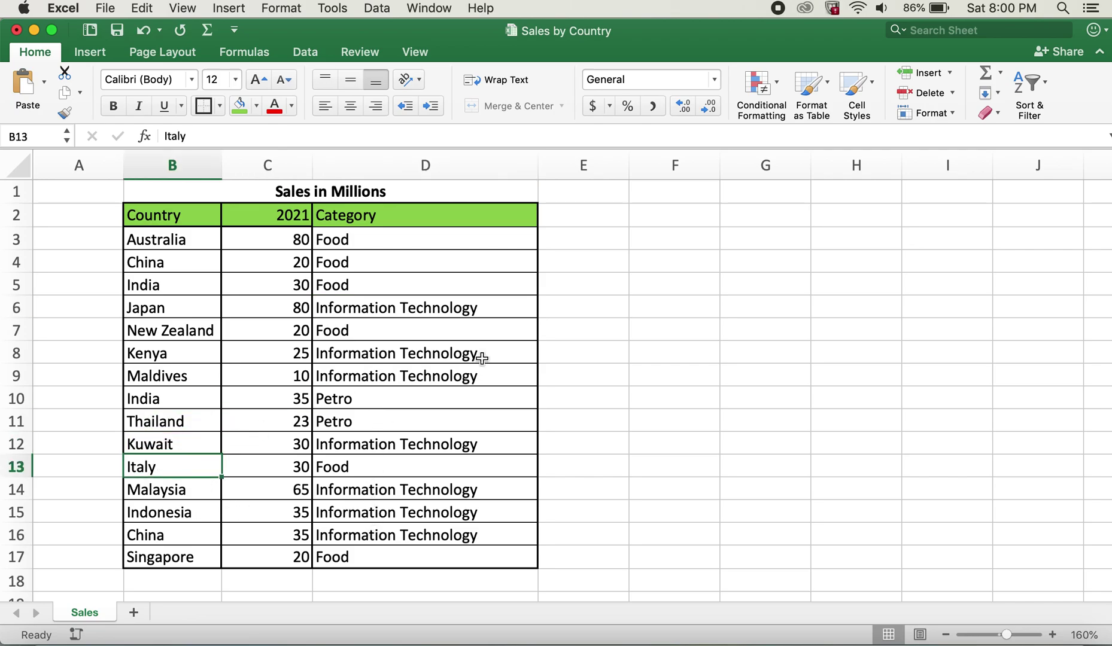
pyautogui.click(640, 373)
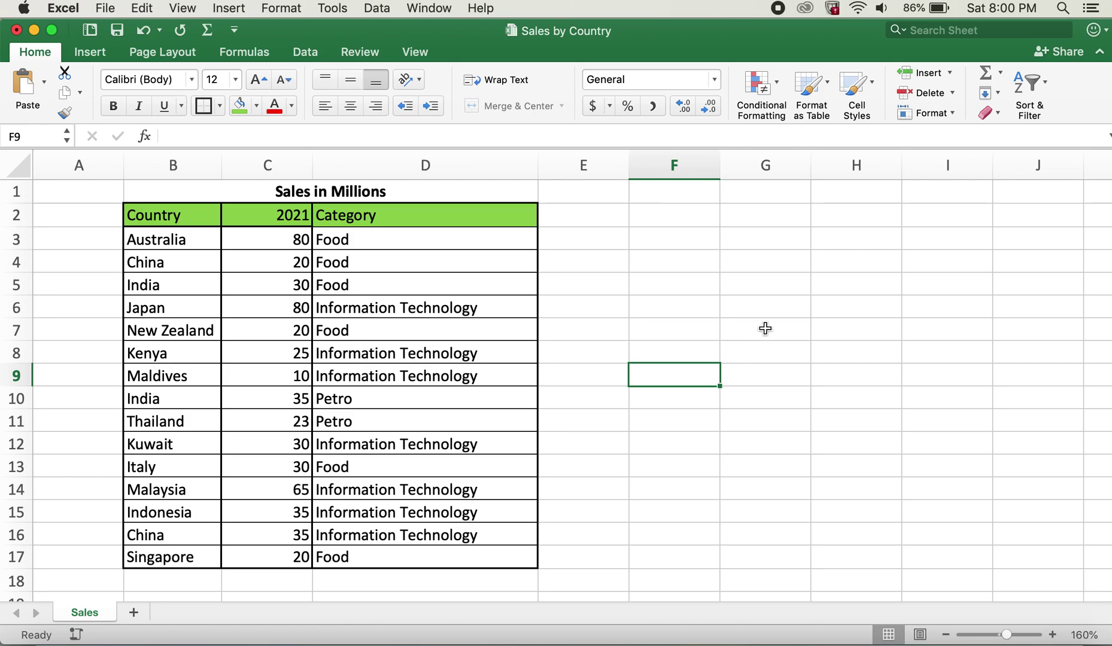